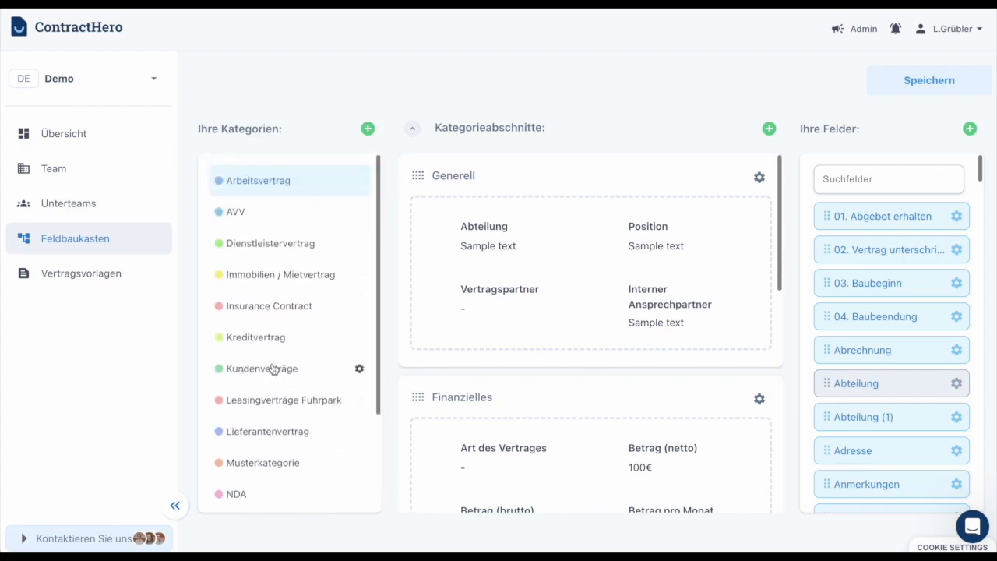
Step: Open the Team page and scroll down to the Rollen im Team roles table
scroll(269, 367, down, 2)
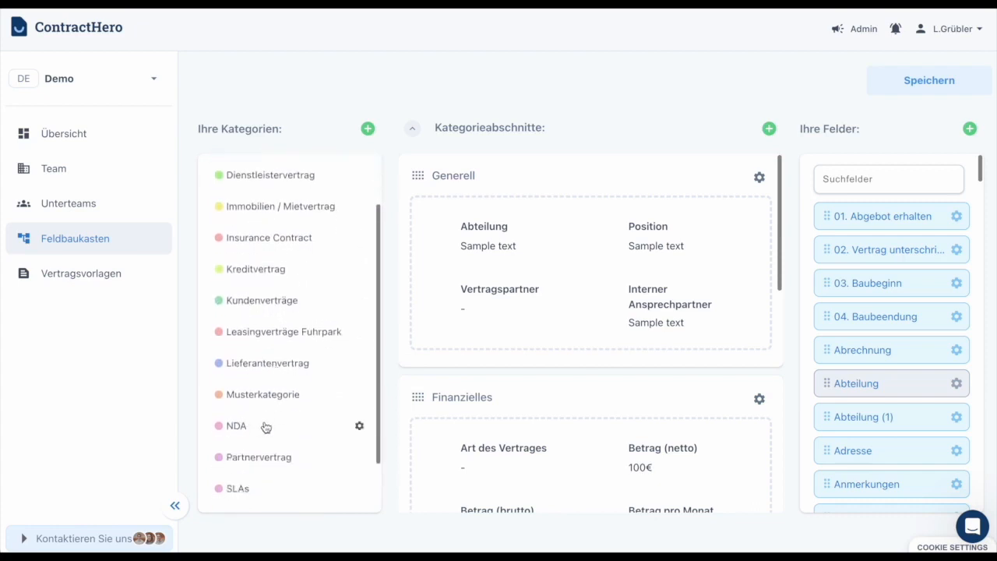
scroll(265, 426, up, 2)
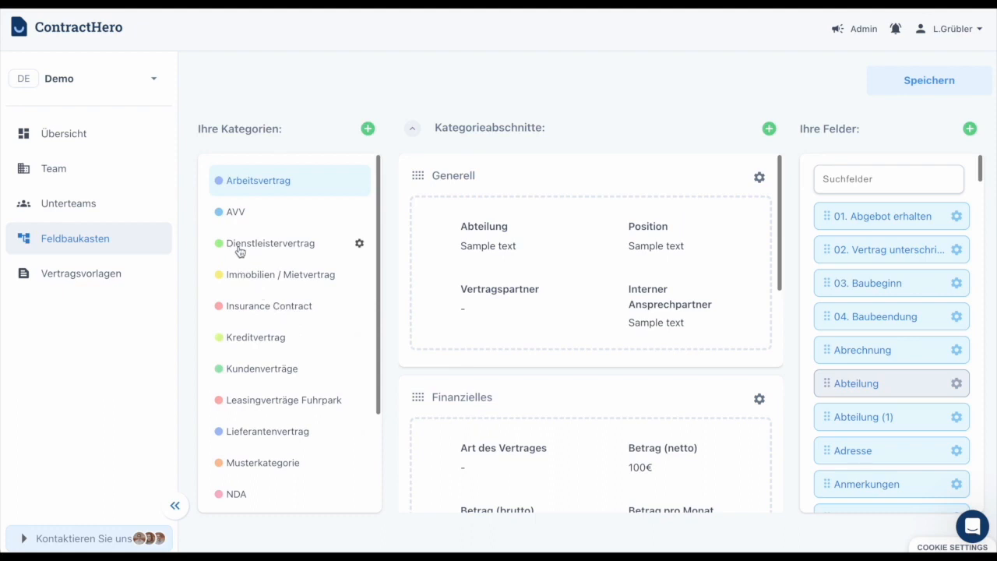
click(85, 172)
scroll(768, 224, down, 6)
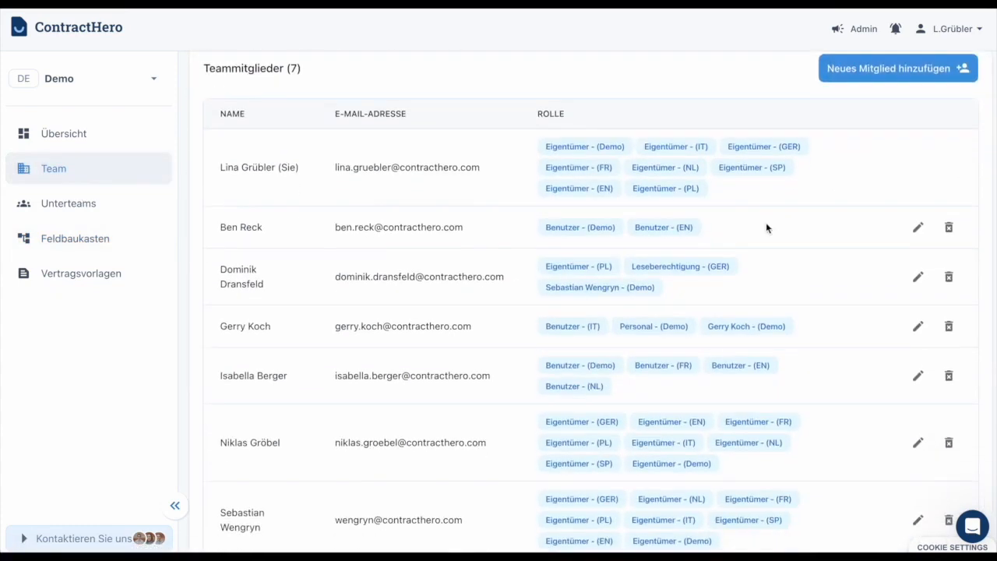
scroll(818, 330, down, 2)
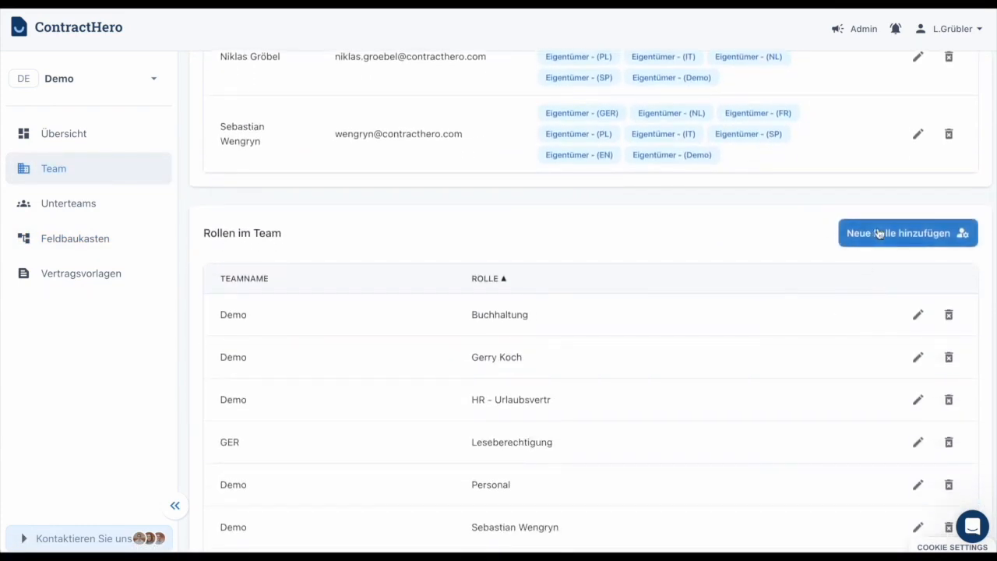
scroll(736, 253, down, 1)
scroll(737, 253, down, 1)
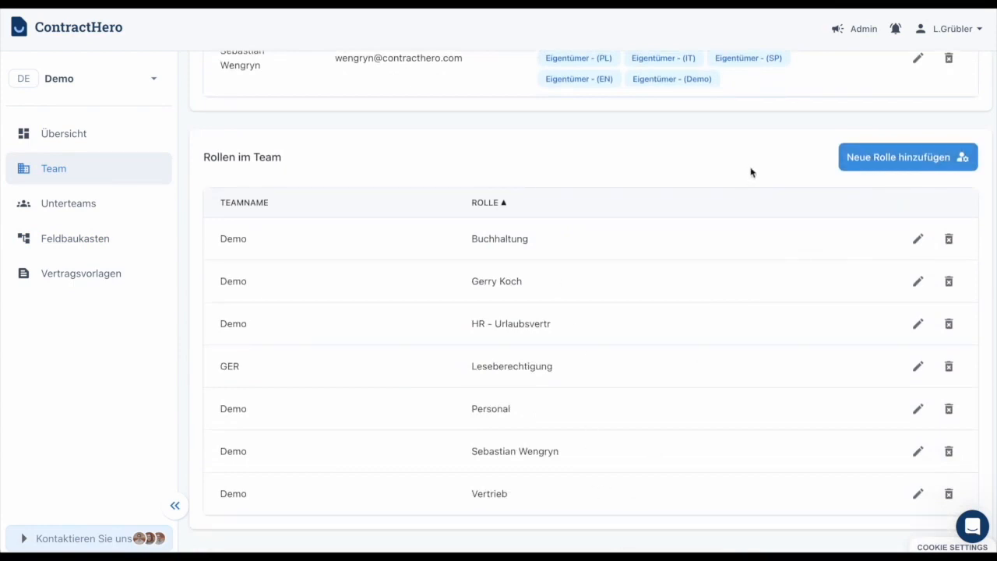
Step: Start a new team role named Leseberechtigung, assigned to team GER
click(884, 158)
click(436, 160)
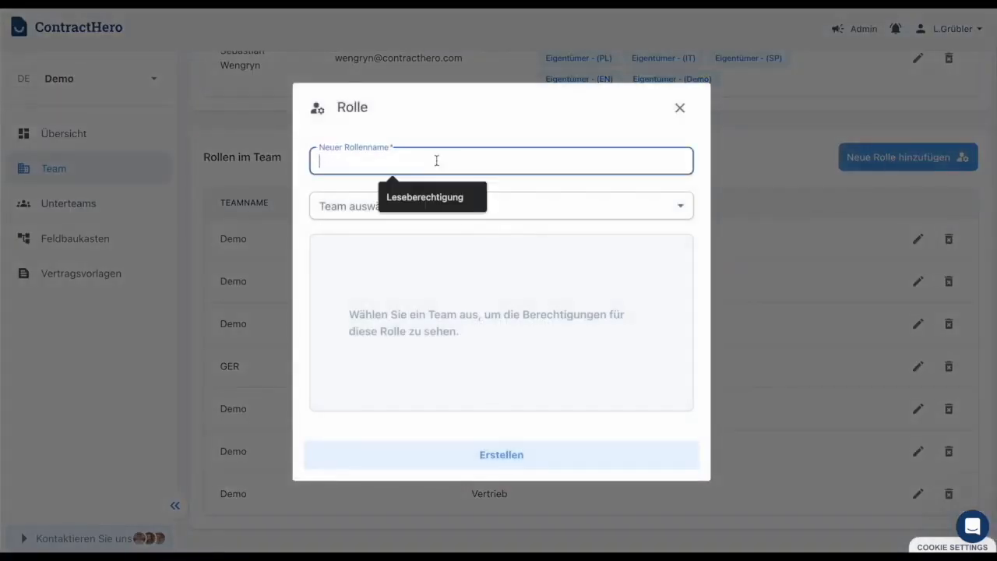
click(425, 199)
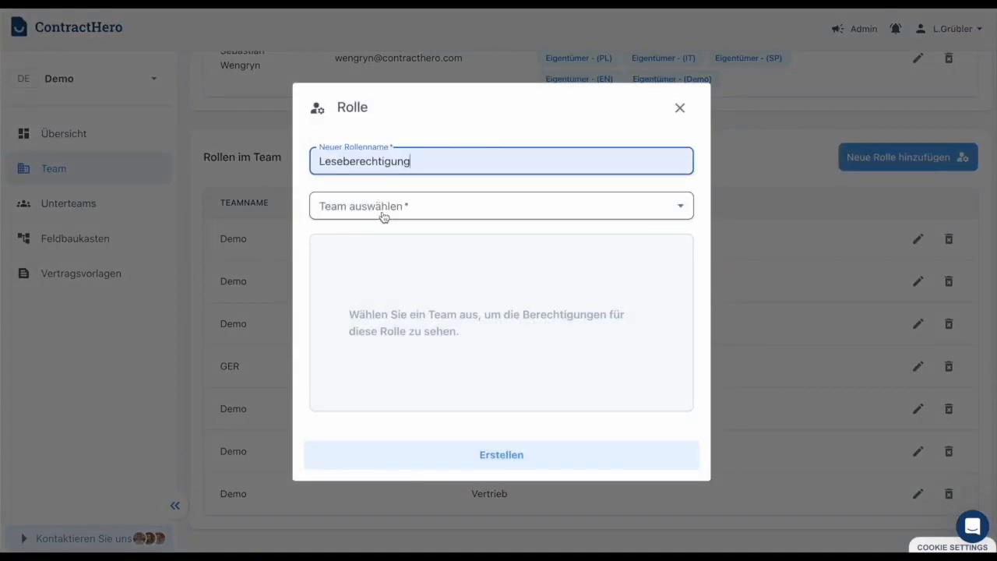
click(384, 214)
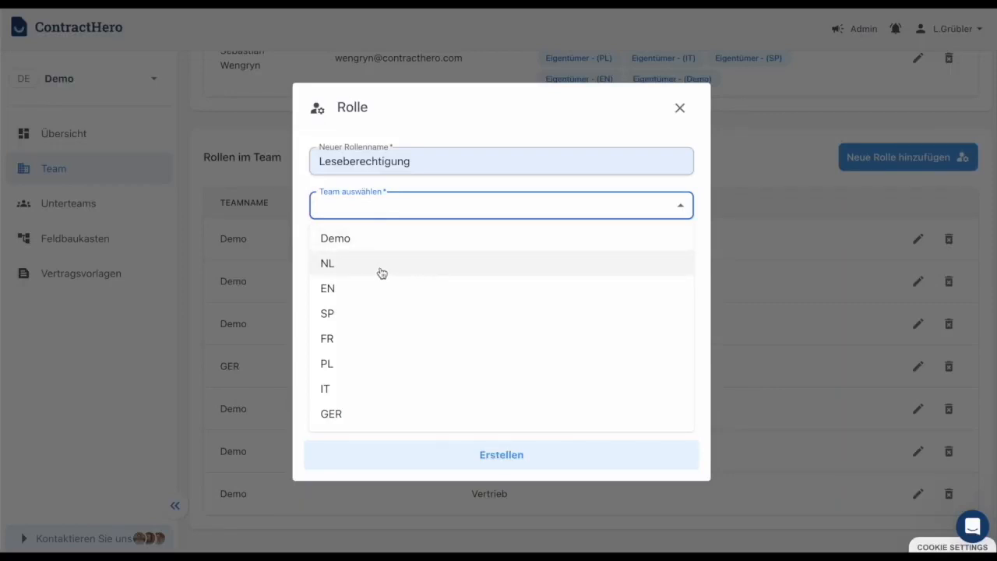
click(380, 419)
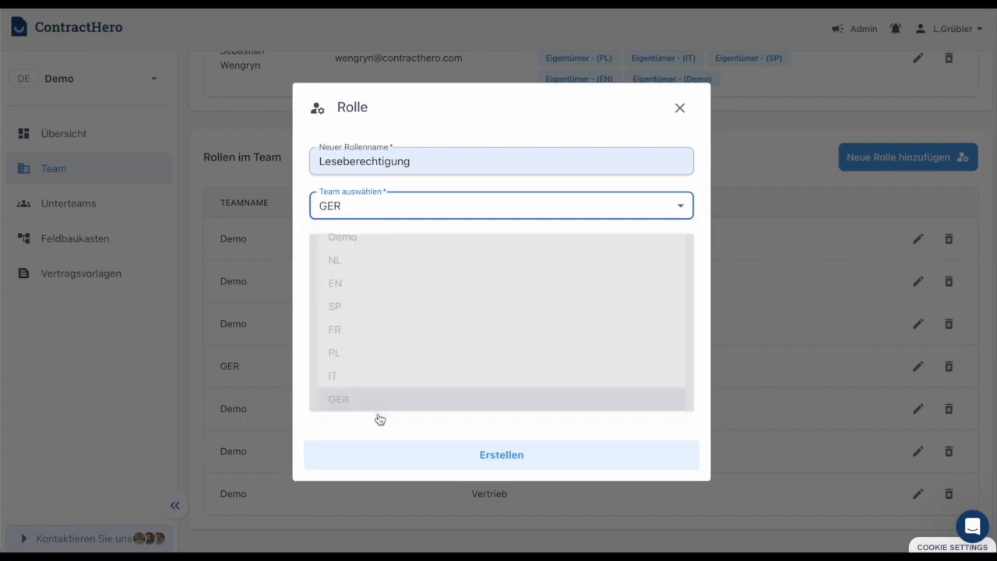
click(420, 197)
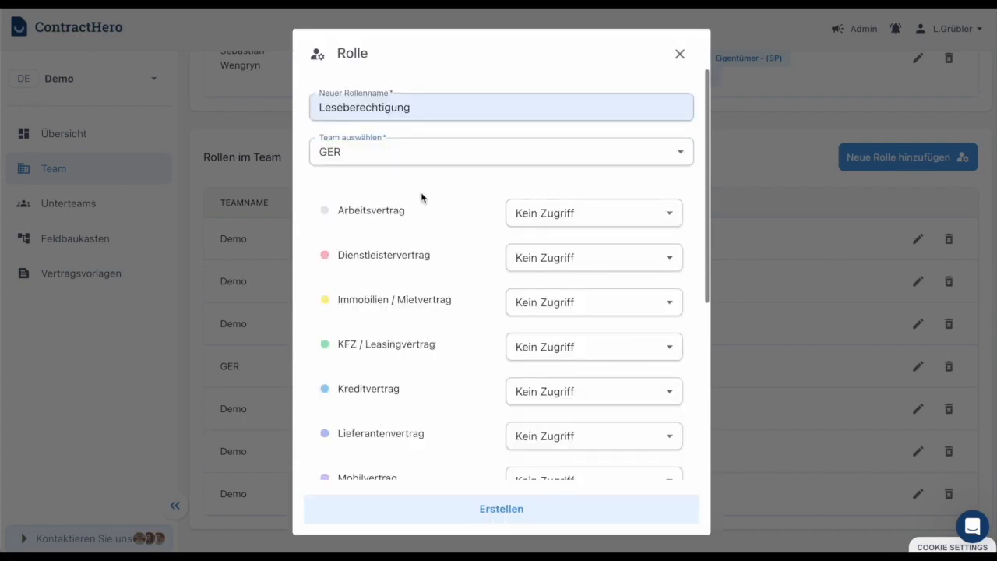
Step: Set NDA to 'Nur lesen' and Partnervertrag to 'Lesen, bearbeiten, löschen'
scroll(441, 207, down, 2)
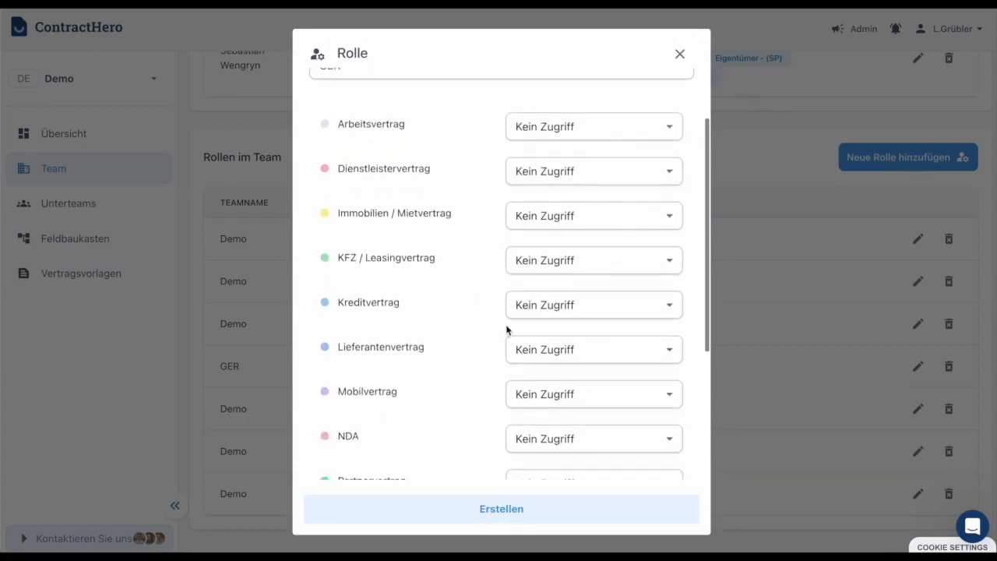
scroll(476, 340, down, 2)
click(613, 357)
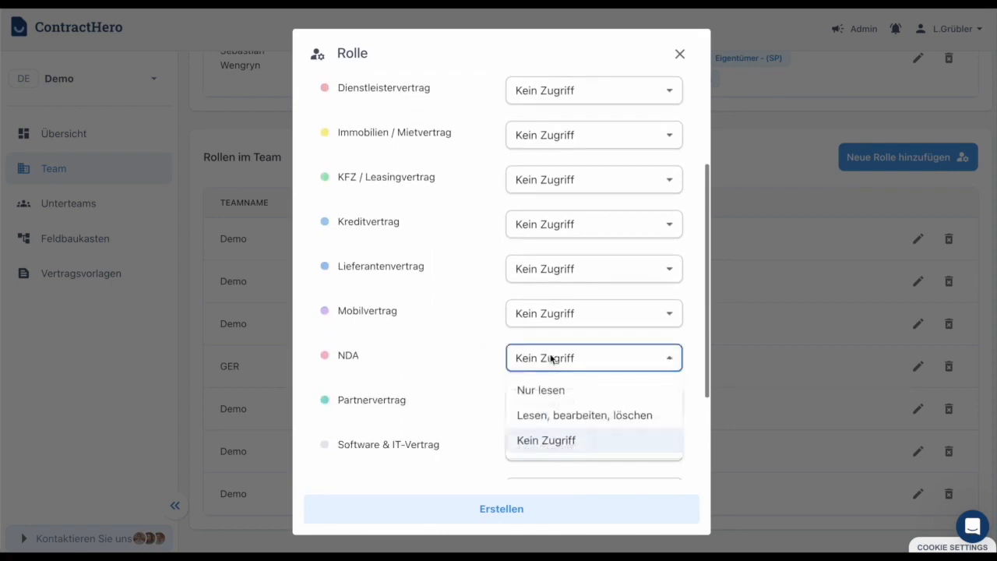
click(573, 391)
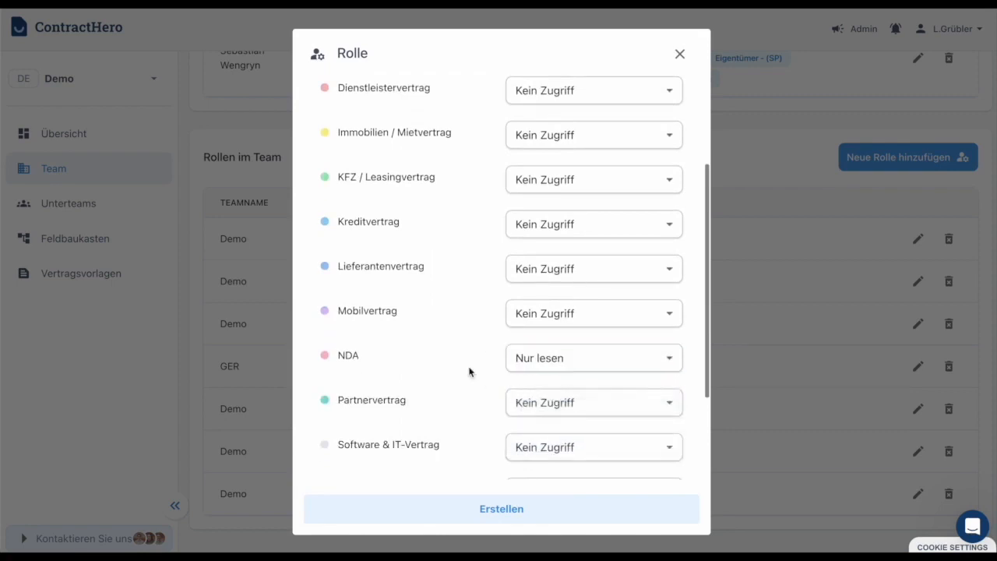
scroll(469, 369, down, 2)
scroll(481, 372, down, 2)
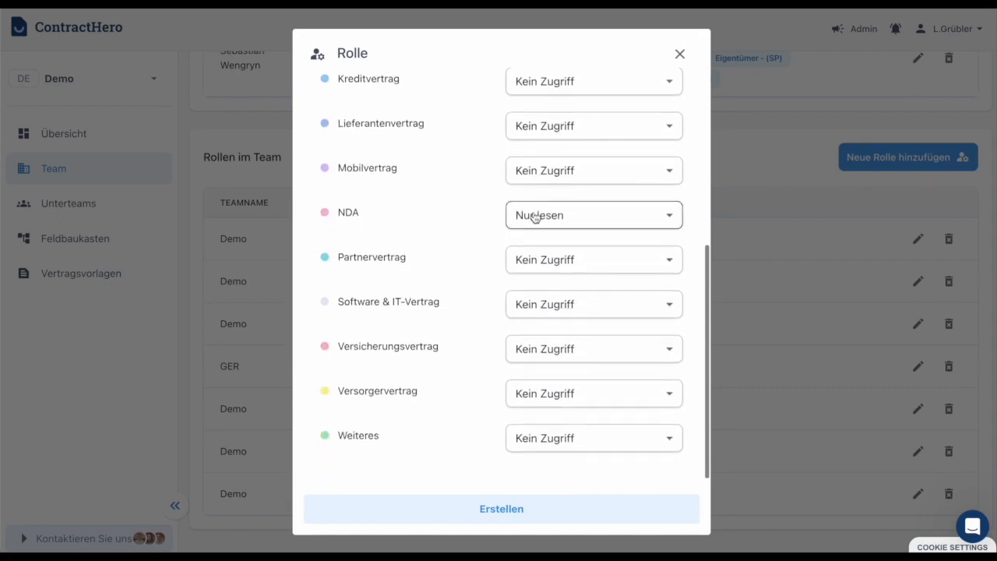
scroll(533, 217, up, 5)
scroll(488, 248, up, 3)
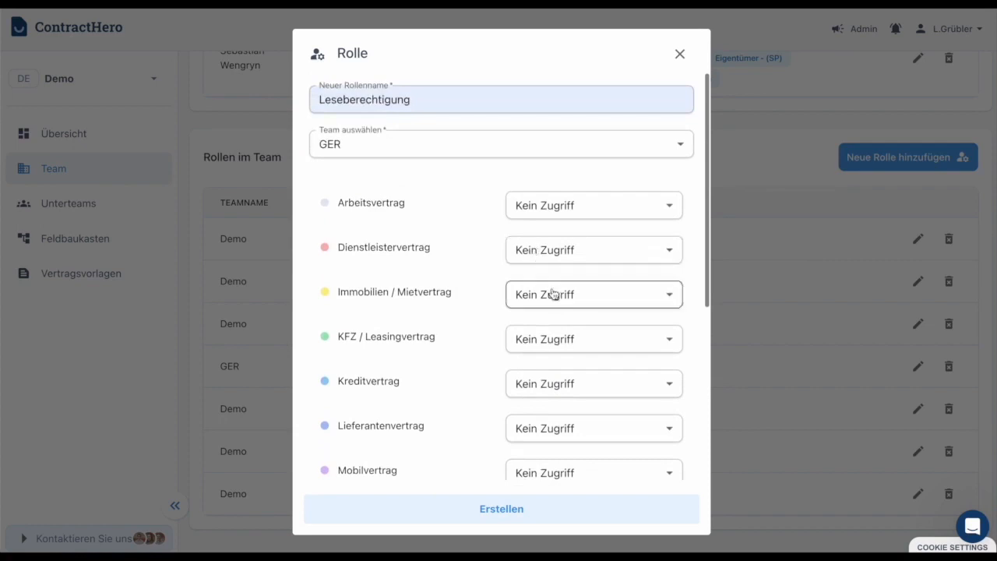
scroll(556, 319, down, 1)
scroll(554, 337, down, 6)
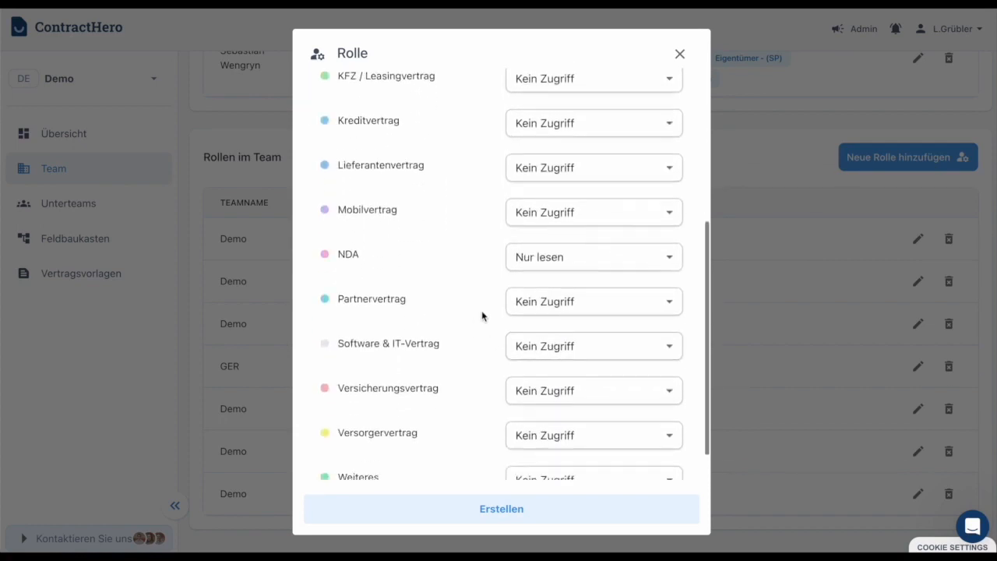
click(583, 303)
click(559, 363)
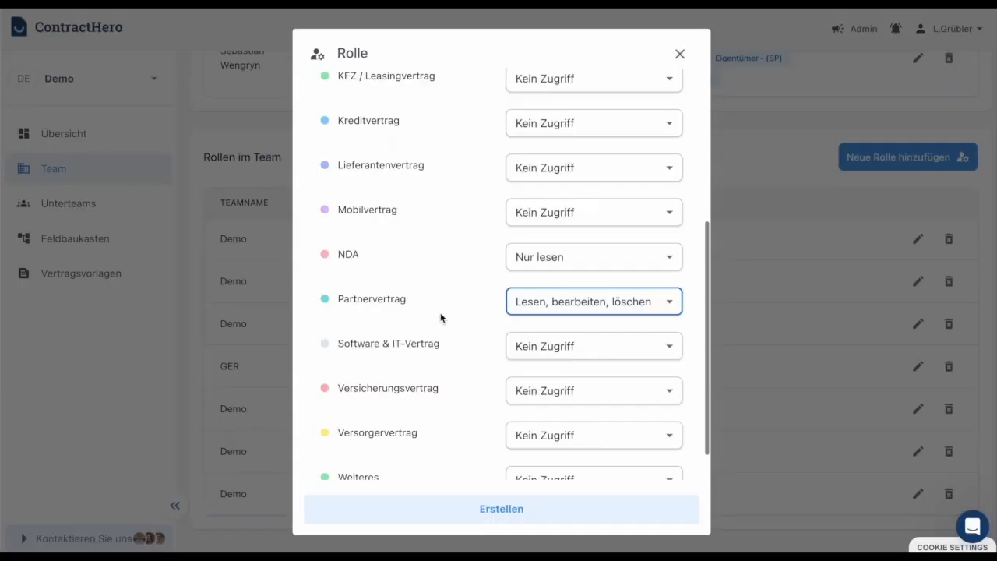
Step: Give the role 'Lesen, bearbeiten, löschen' on Weiteres contracts and create it with Erstellen
scroll(441, 318, down, 1)
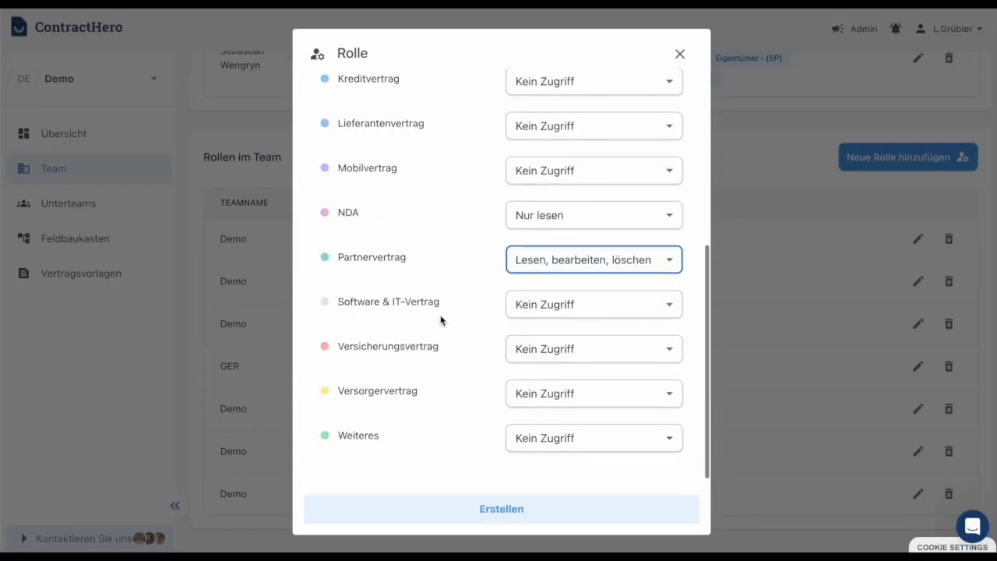
click(560, 448)
click(562, 493)
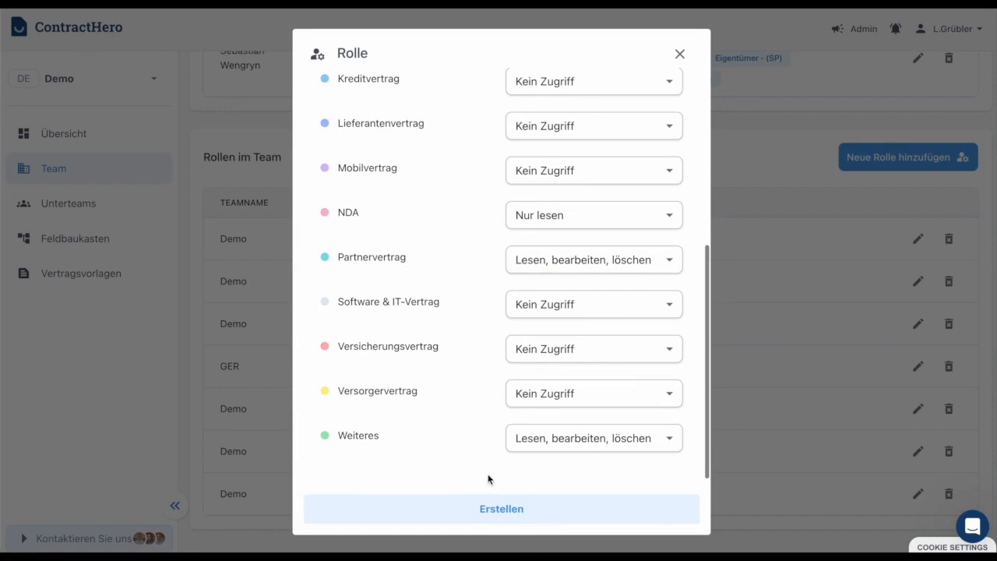
click(496, 510)
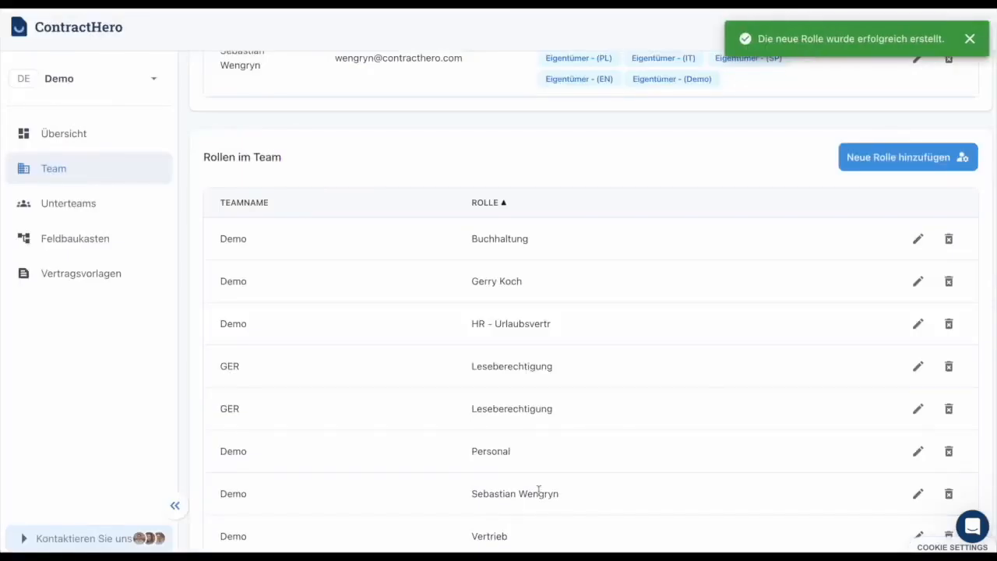
scroll(721, 366, down, 1)
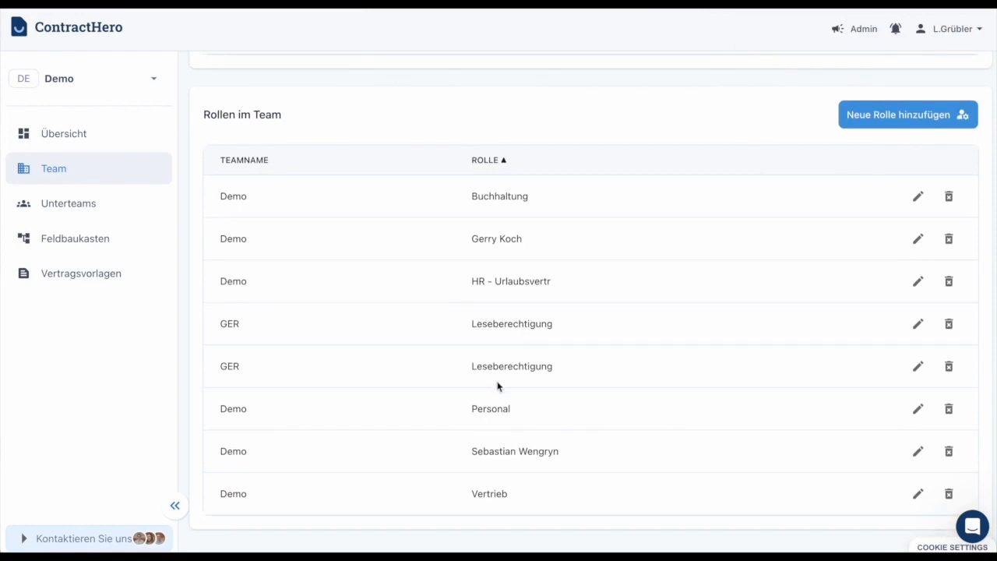
Step: Inspect both GER Leseberechtigung roles unchanged, then delete the duplicate one
click(918, 323)
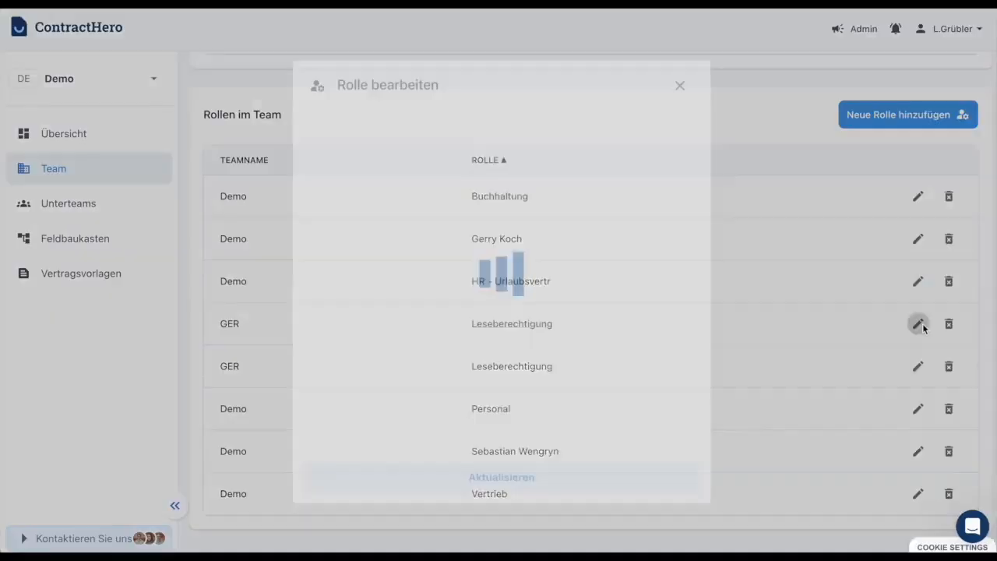
scroll(405, 132, down, 5)
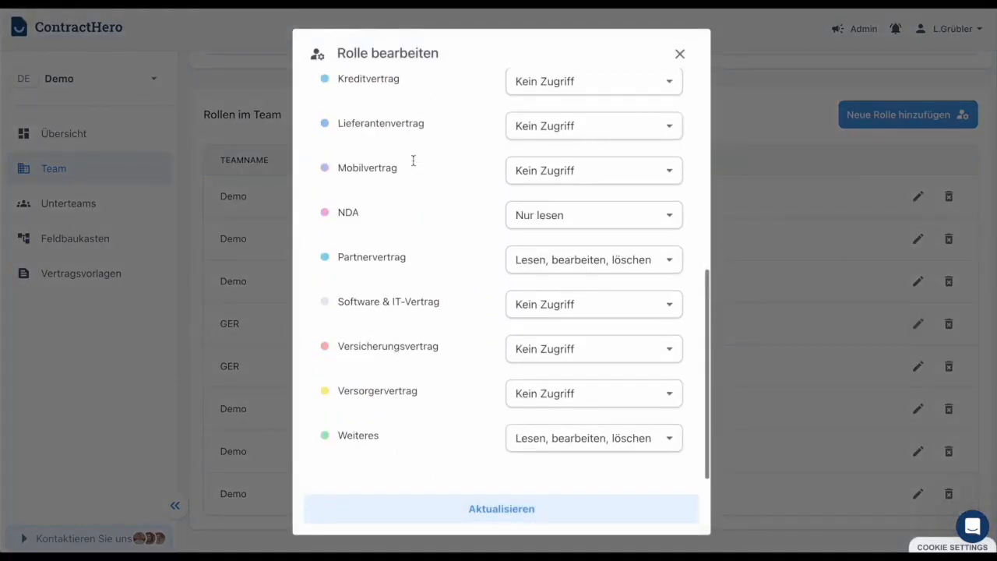
scroll(414, 173, up, 5)
click(680, 55)
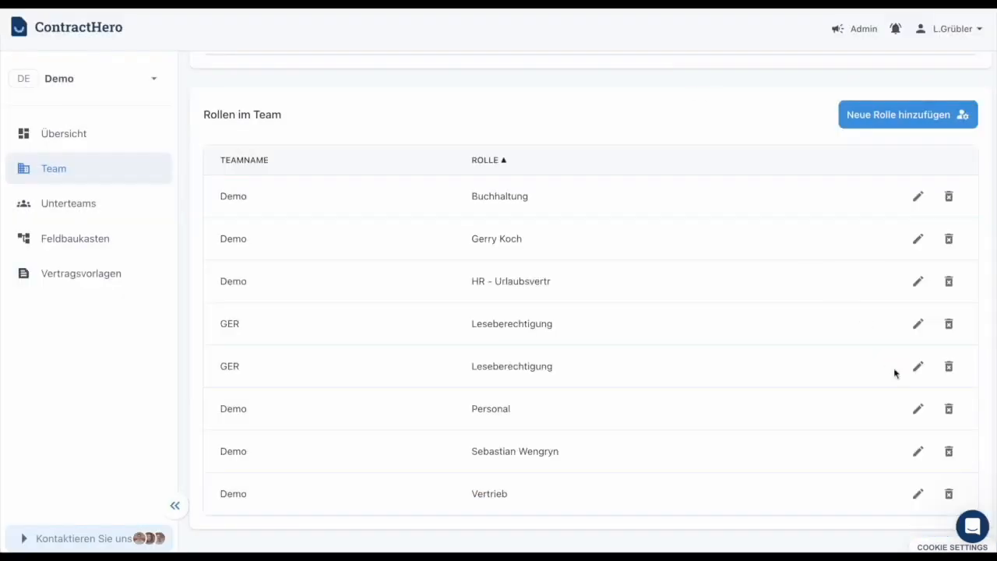
click(918, 367)
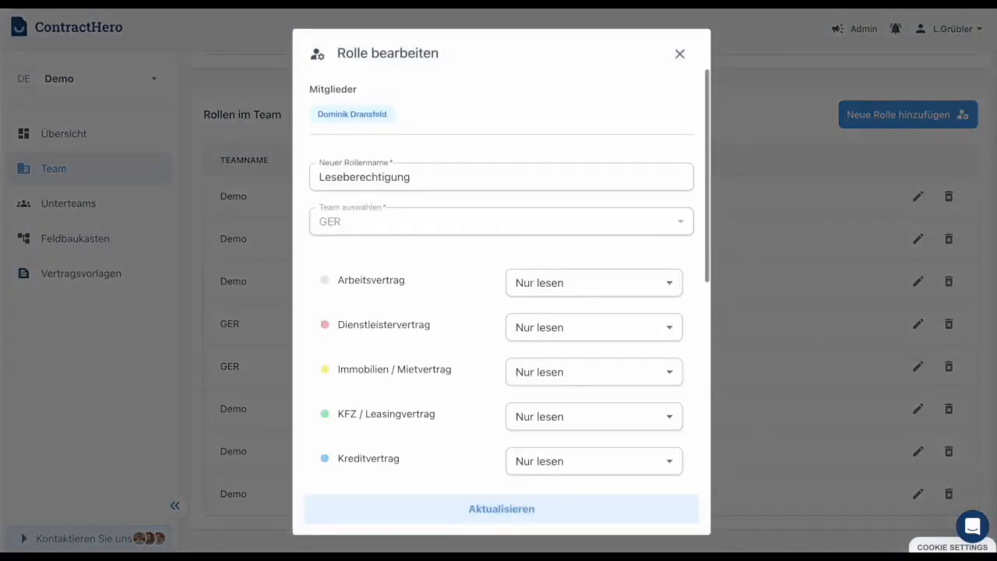
scroll(596, 258, down, 5)
click(680, 54)
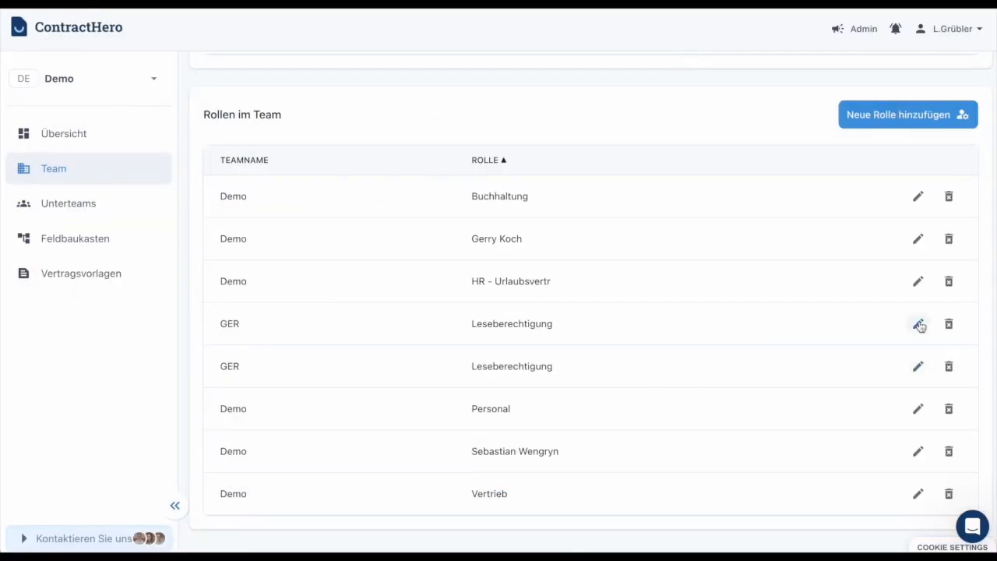
click(948, 323)
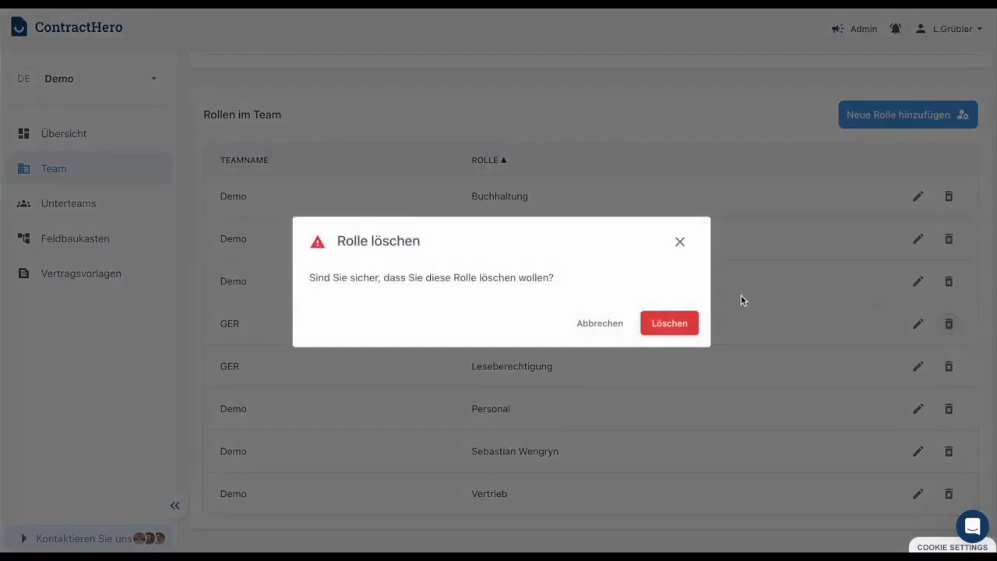
click(659, 324)
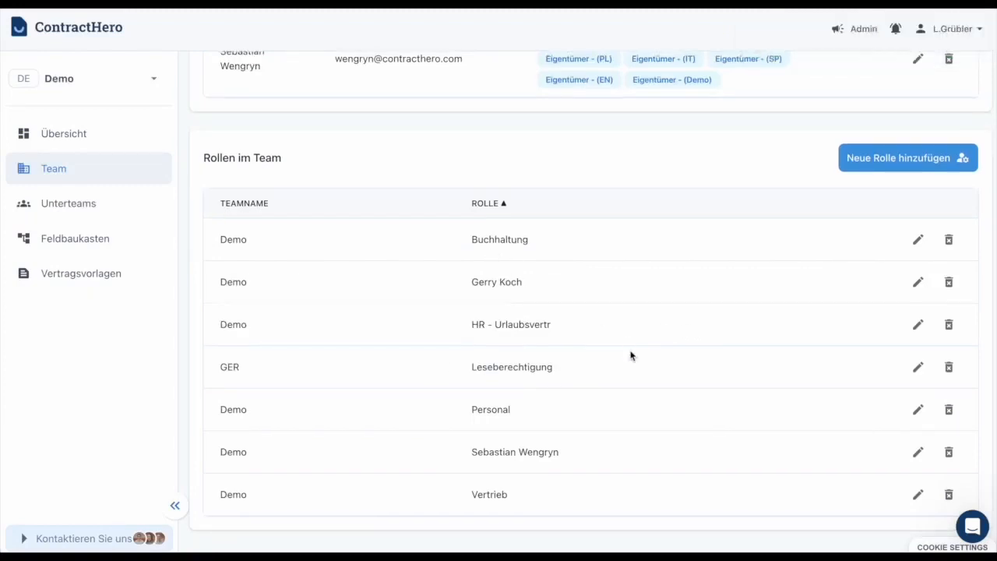
Step: Start a new member invitation and enter the invitee's e-mail address
scroll(631, 355, up, 2)
scroll(631, 356, up, 5)
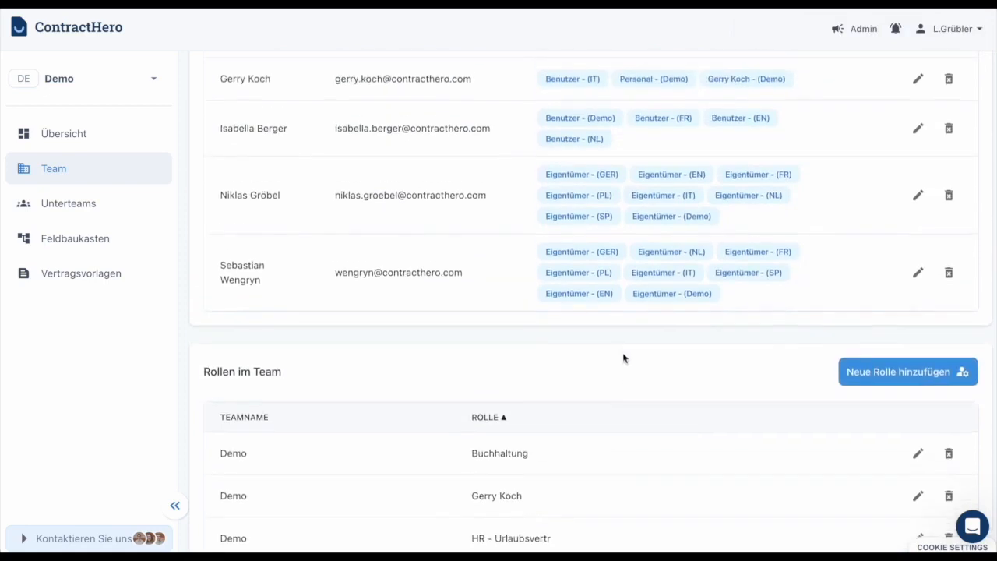
scroll(534, 229, up, 10)
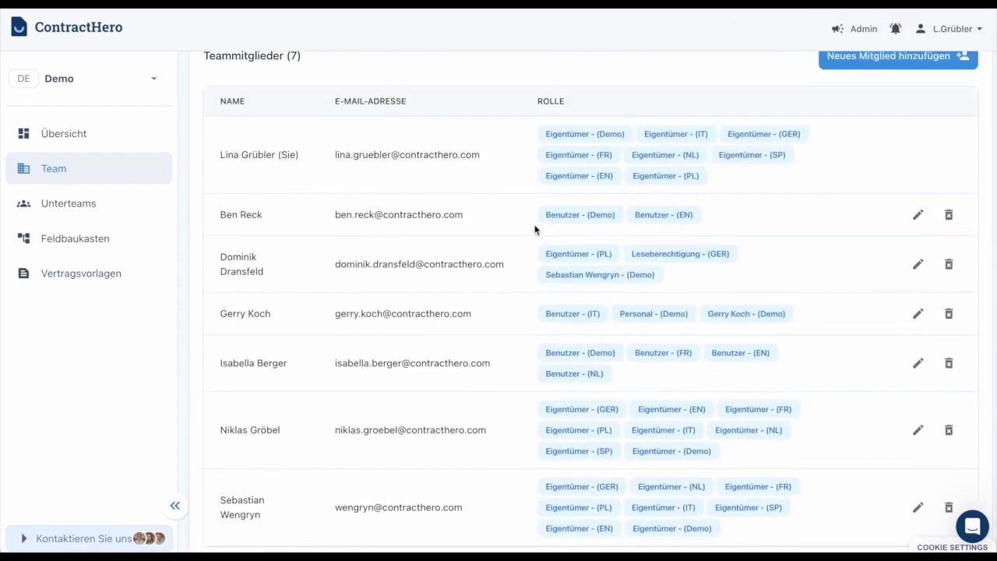
click(870, 257)
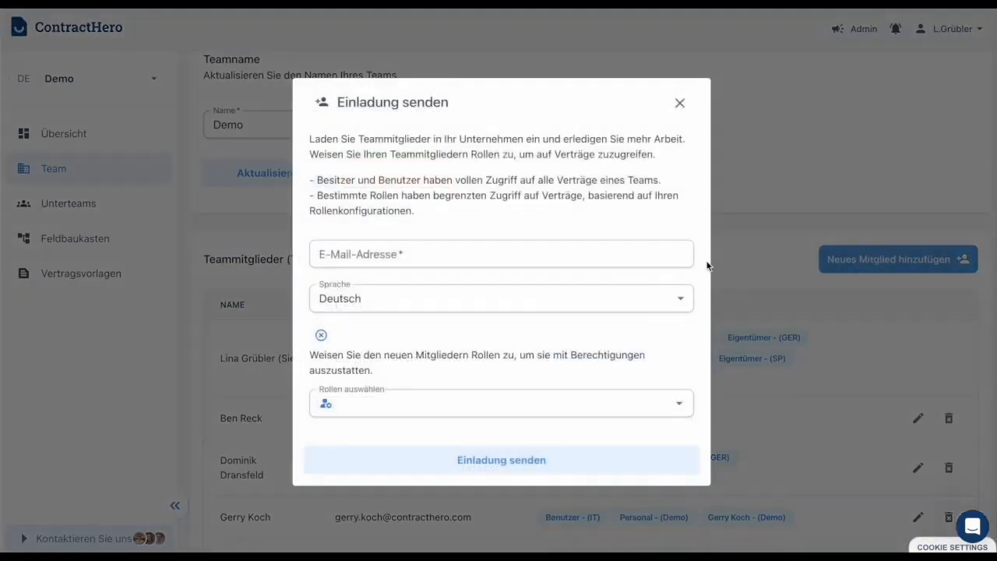
click(594, 253)
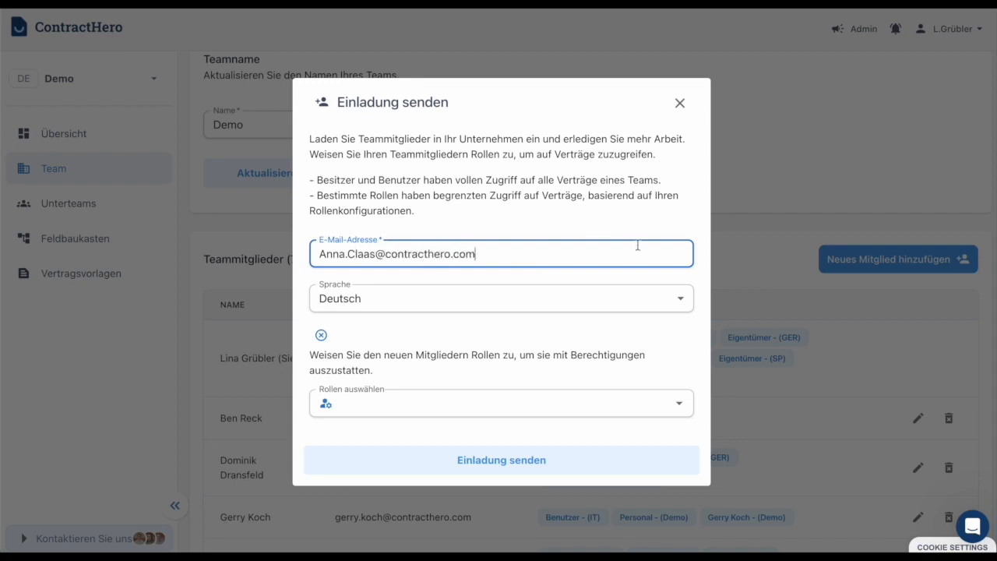
Step: Assign the Leseberechtigung - (GER) role and send the invitation
click(425, 405)
scroll(499, 273, down, 6)
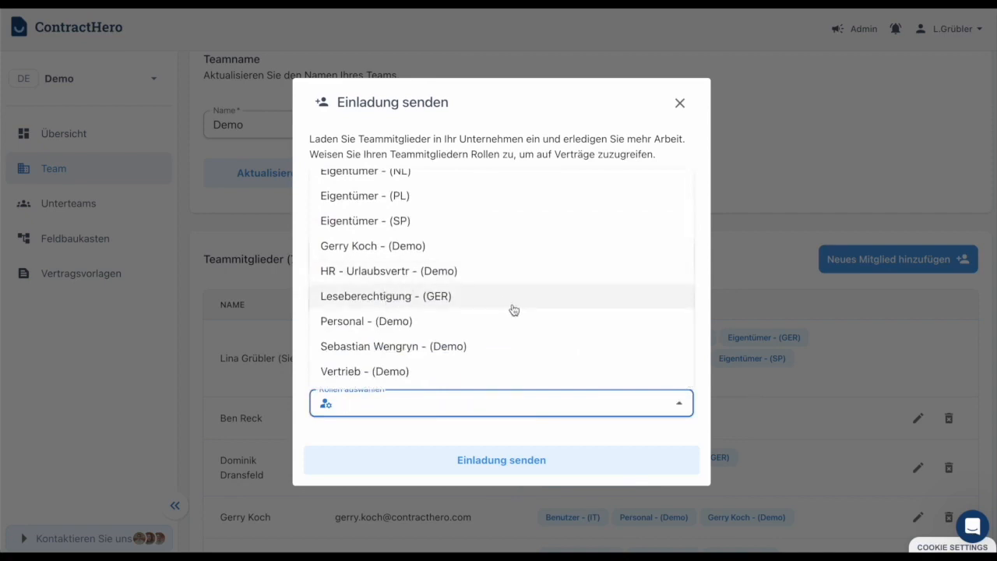
scroll(486, 322, up, 5)
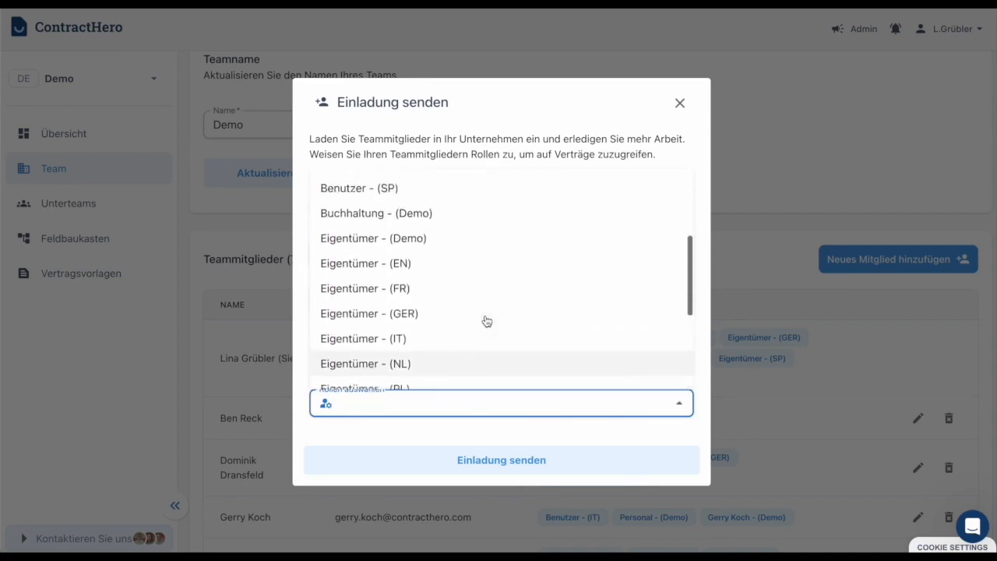
scroll(485, 319, up, 1)
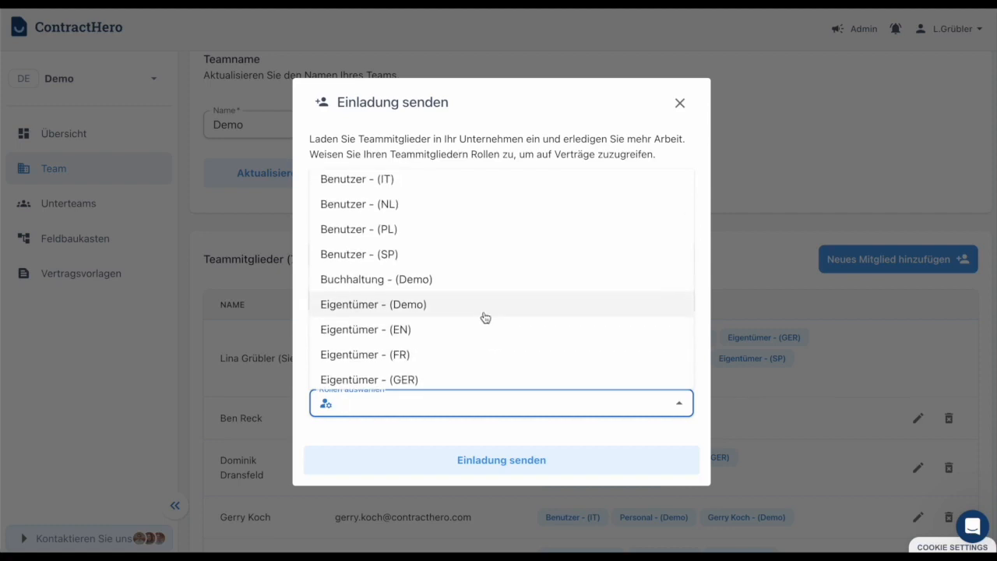
scroll(486, 316, up, 3)
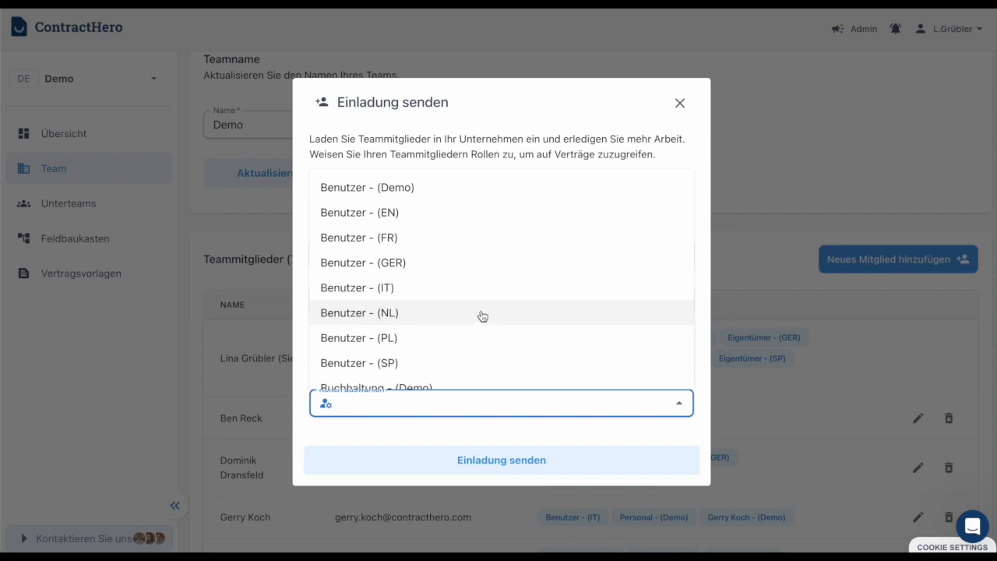
scroll(476, 315, down, 5)
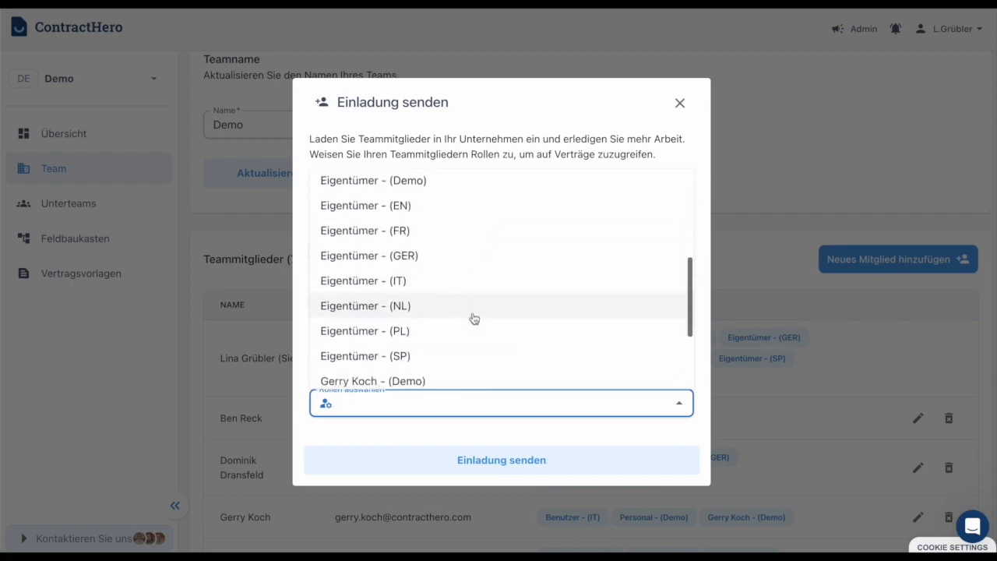
scroll(471, 319, down, 3)
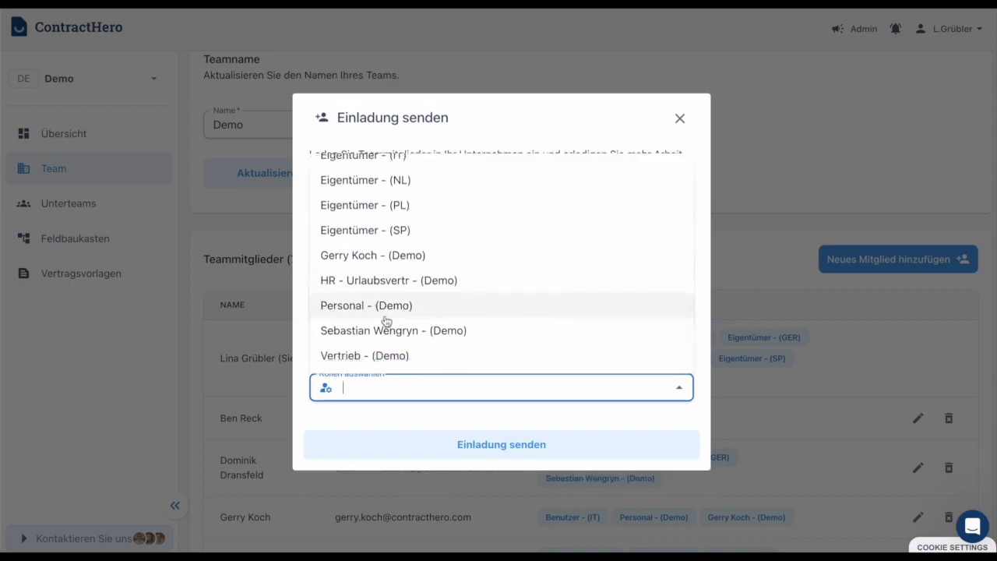
click(576, 416)
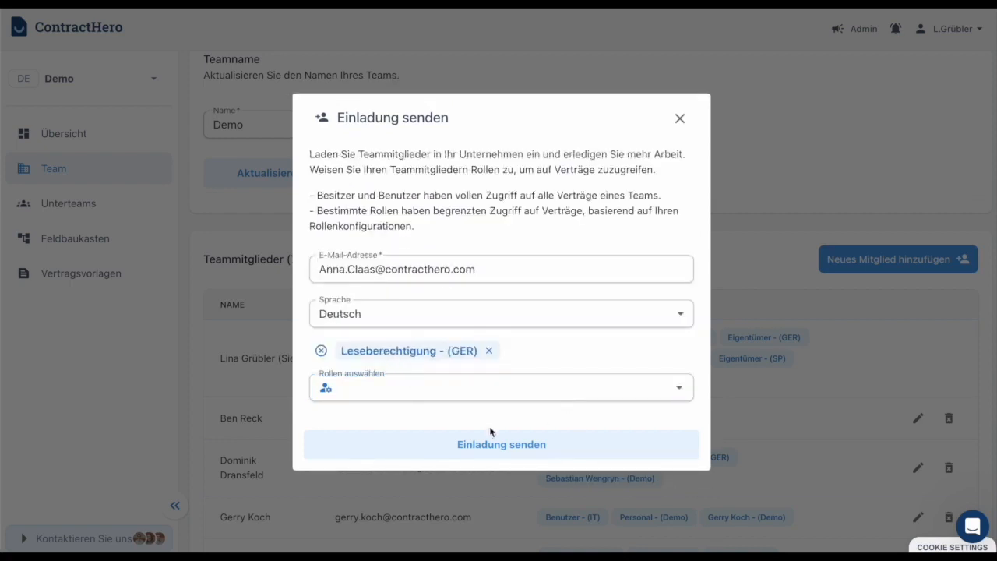
click(522, 444)
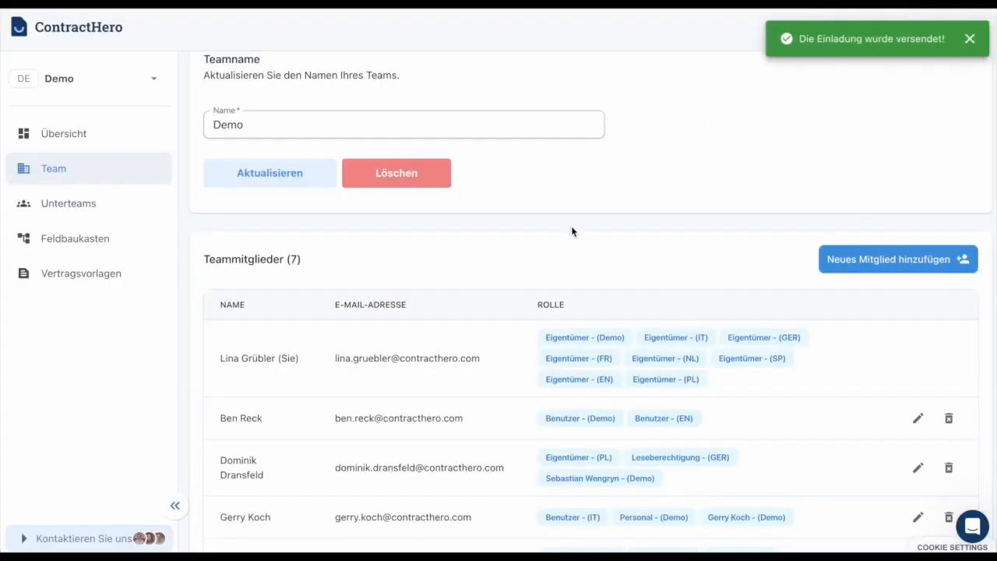
Step: Check the new invite under Ausstehende Einladungen, then open the support chat panel
scroll(576, 234, down, 3)
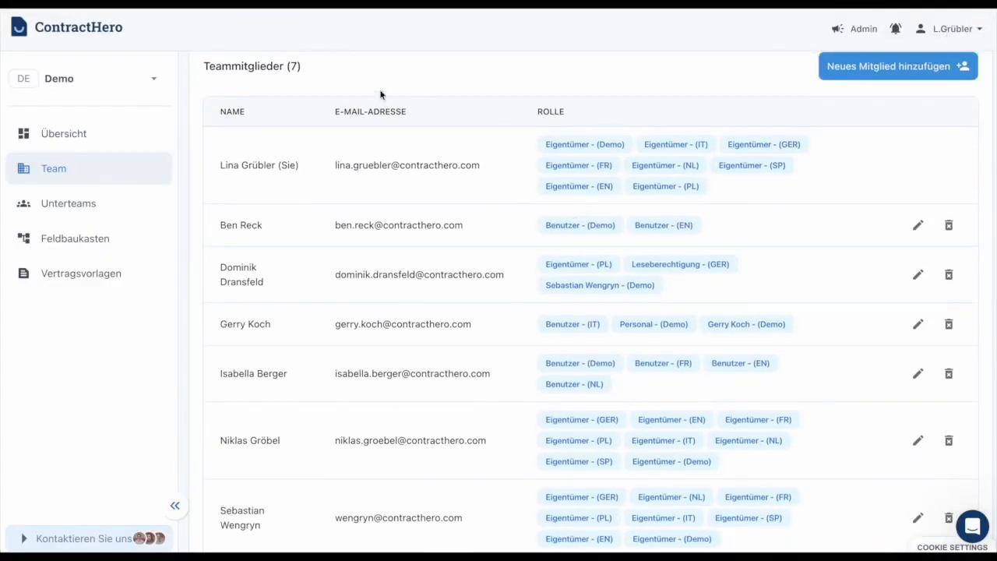
triple_click(262, 66)
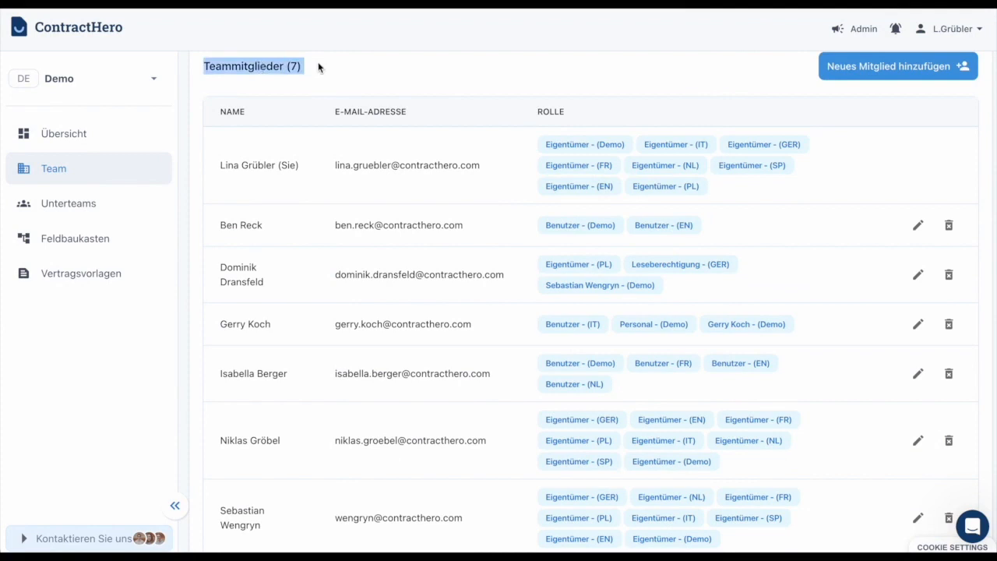
scroll(560, 319, down, 5)
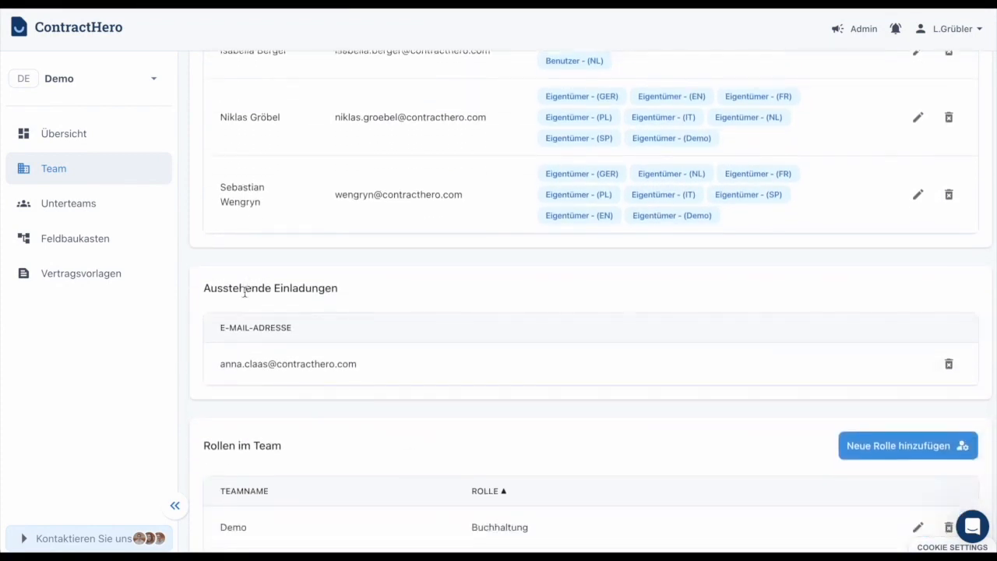
triple_click(243, 285)
triple_click(457, 311)
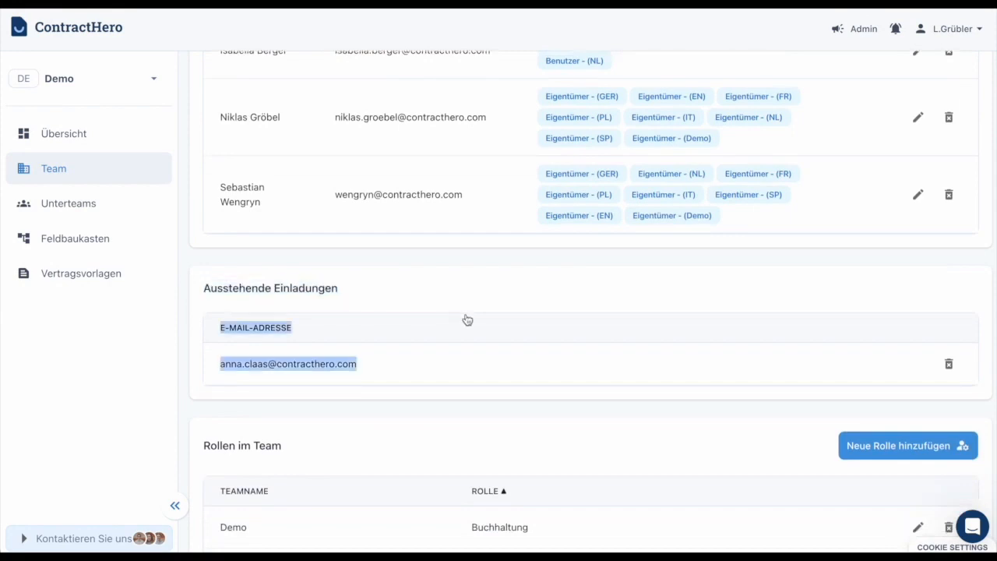
scroll(468, 316, down, 3)
click(440, 243)
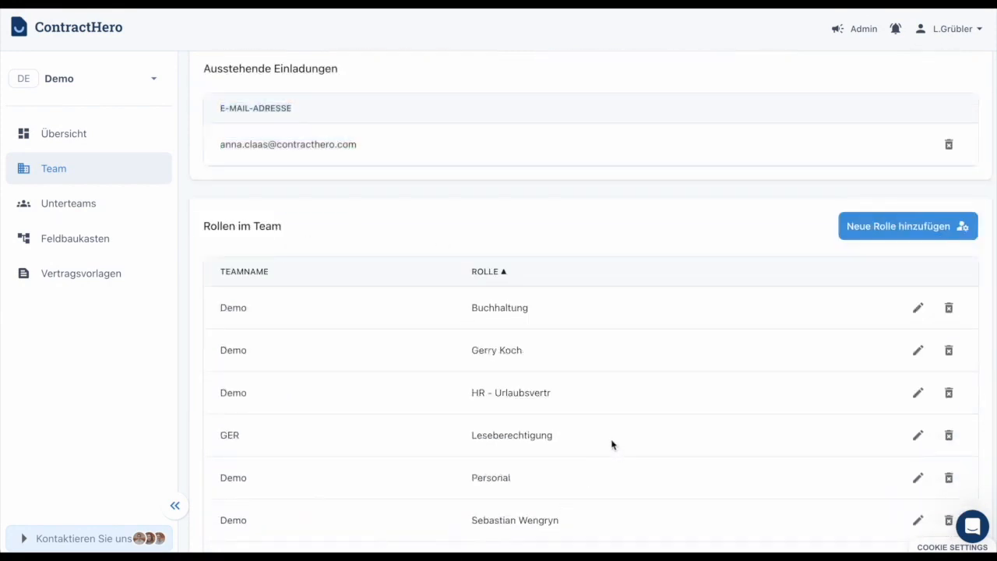
scroll(613, 444, down, 1)
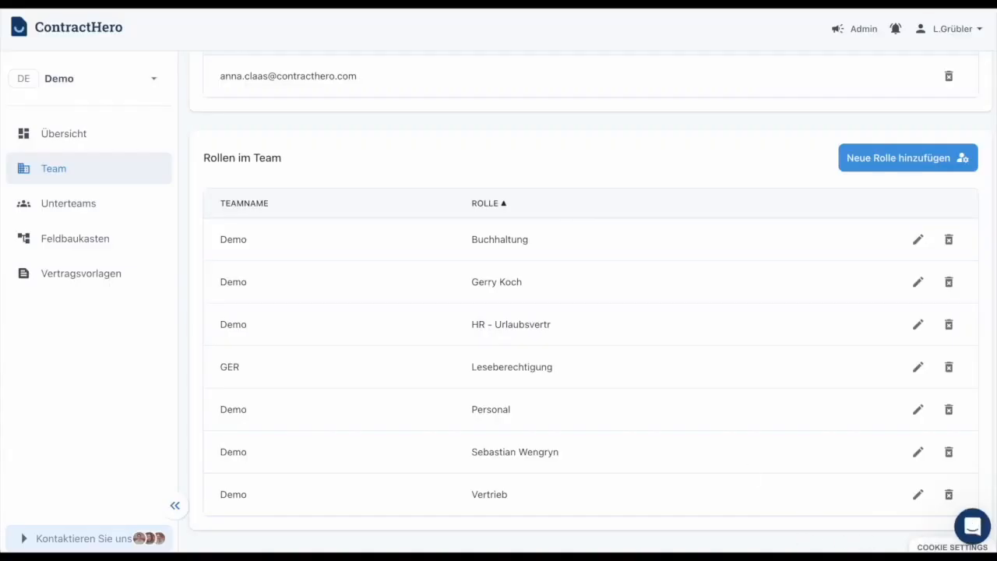
click(972, 527)
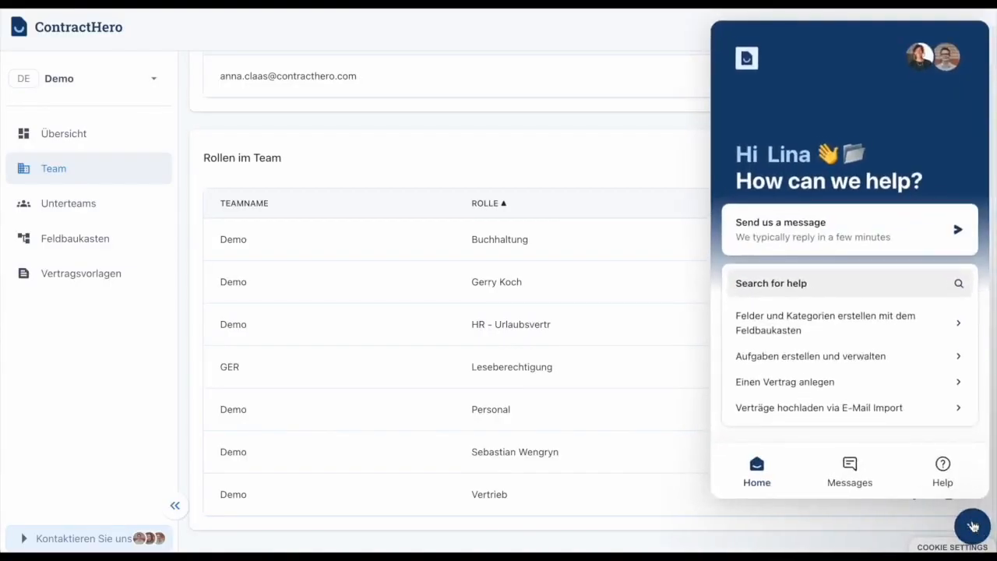